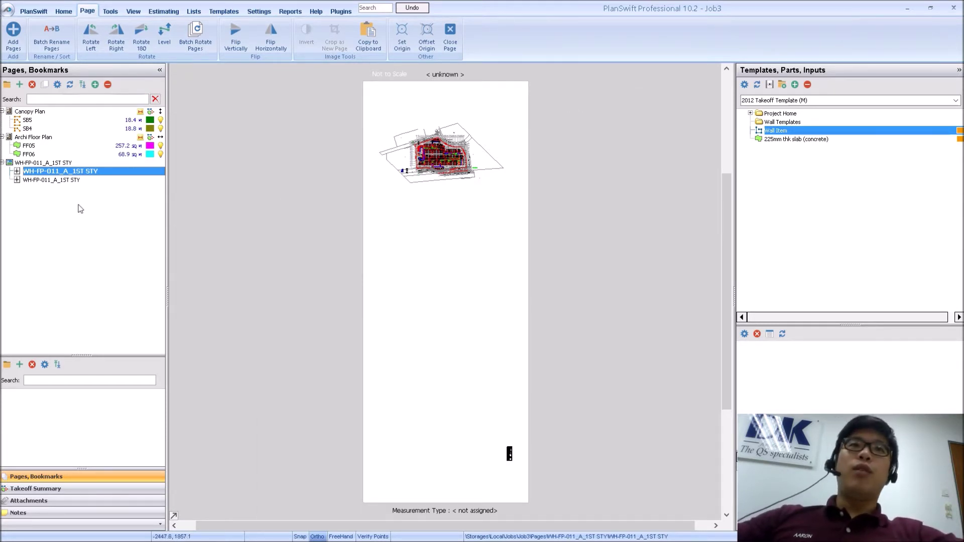
- Open the second WH-FP-011_A_1ST STY floor-plan page, then bring up the General settings page
left_click(67, 169)
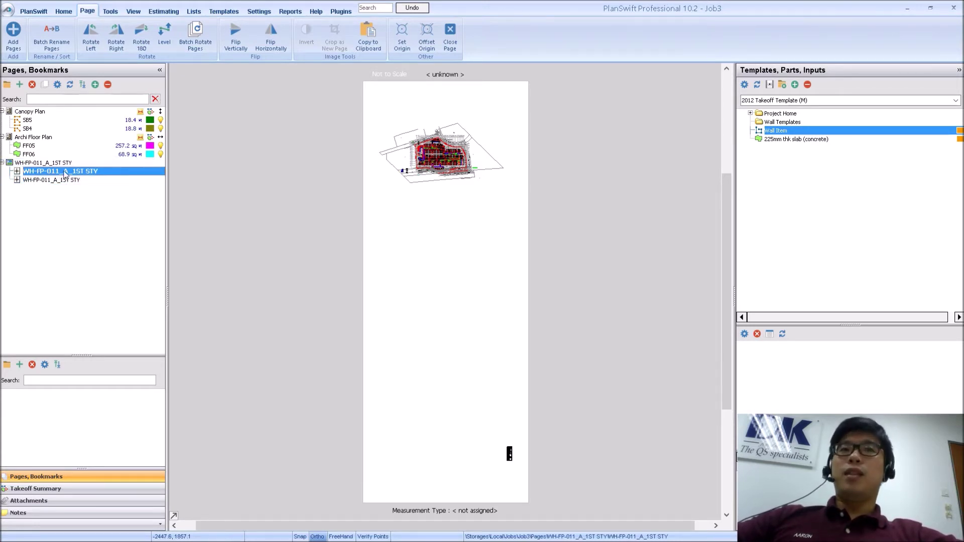
left_click(66, 174)
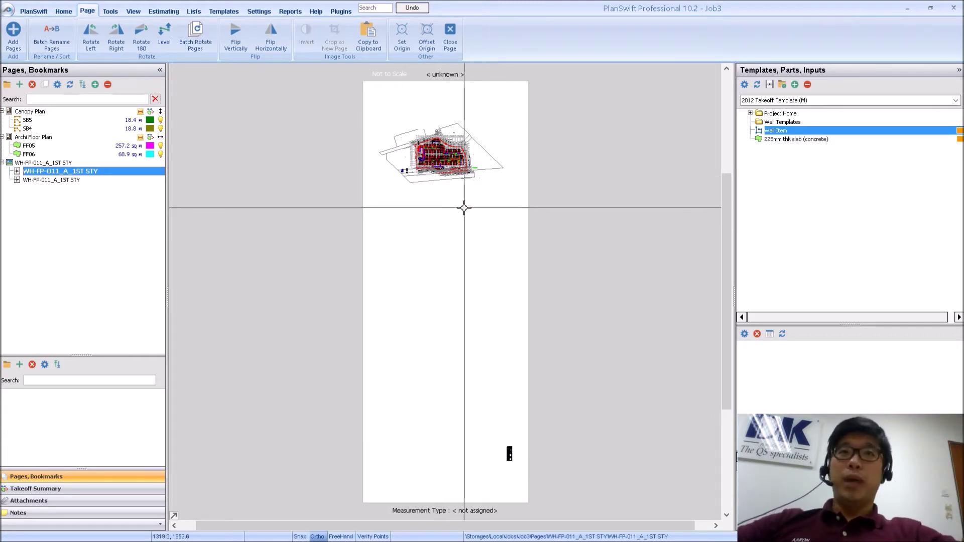
left_click(70, 180)
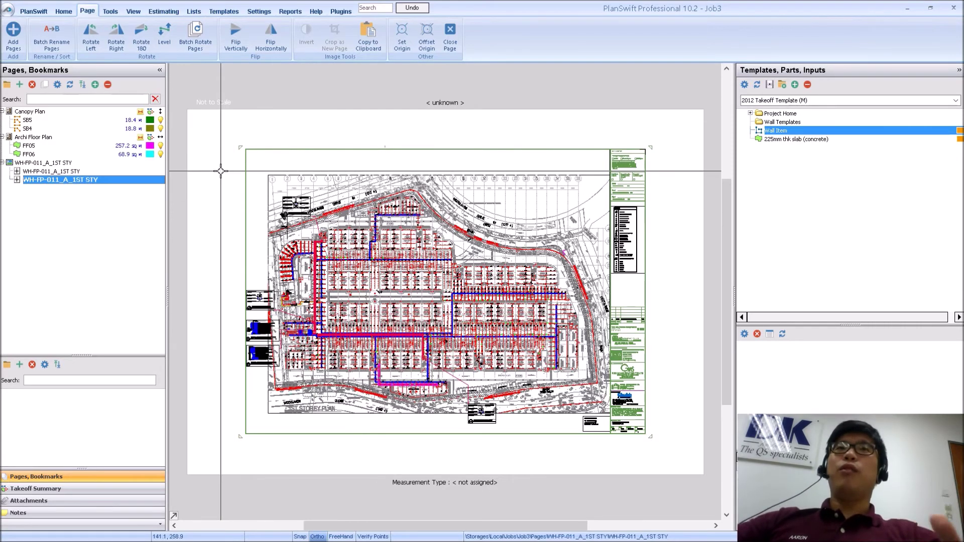
left_click(259, 12)
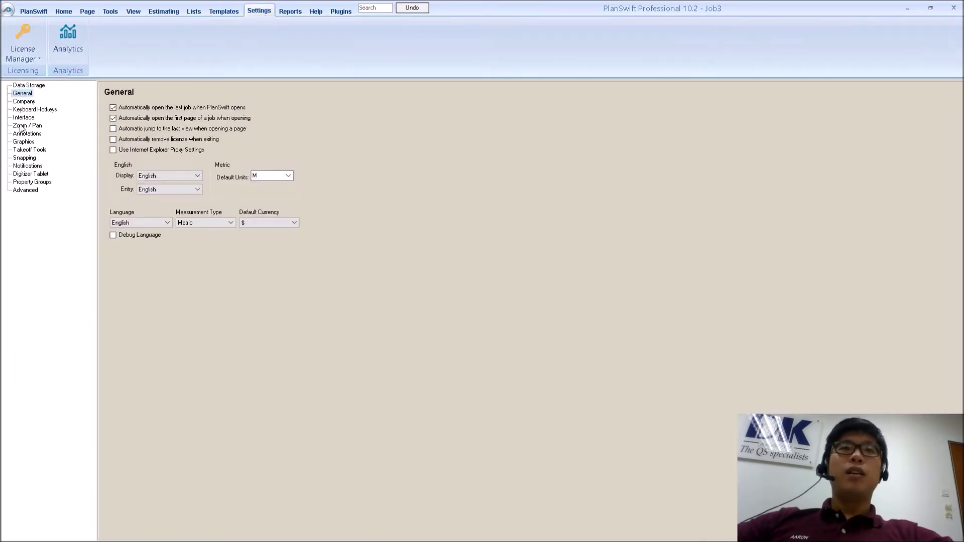
- Enable 'Show CAD Drawings with black background (Inverted)' in Graphics settings, then zoom into the plan
left_click(21, 142)
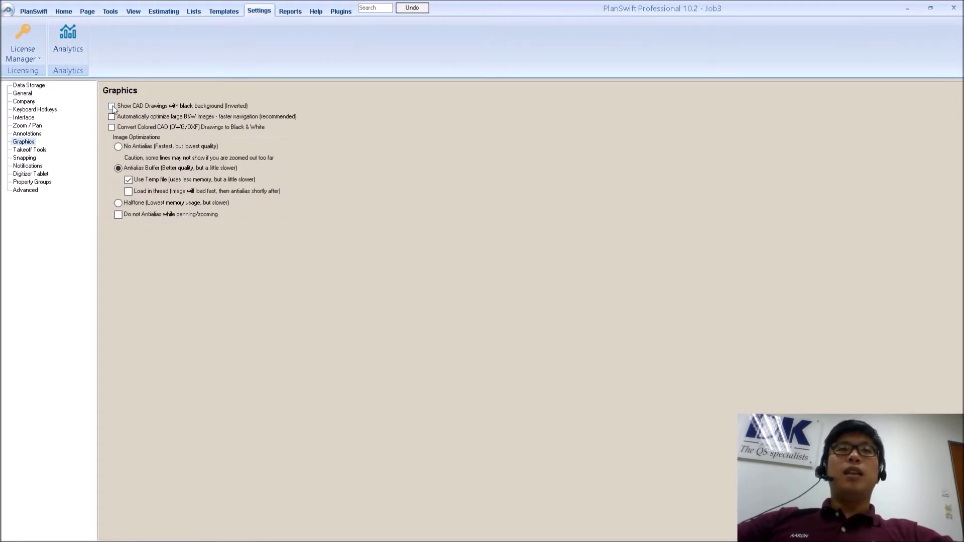
left_click(112, 107)
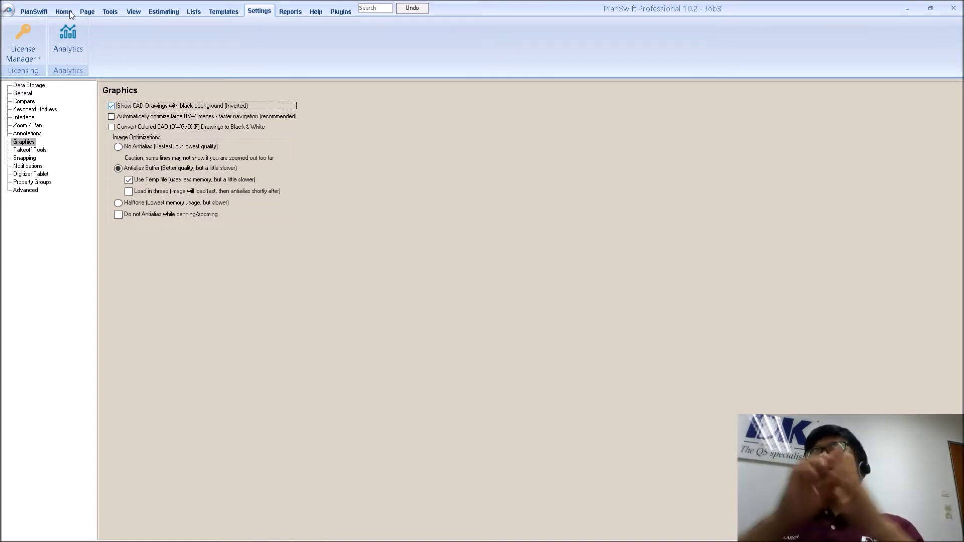
left_click(63, 11)
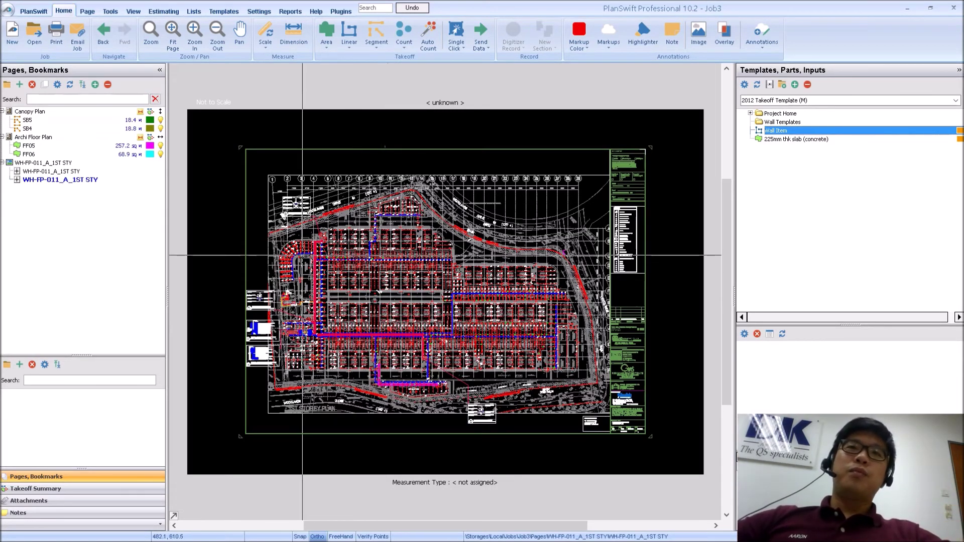
scroll(302, 256, "up", 1)
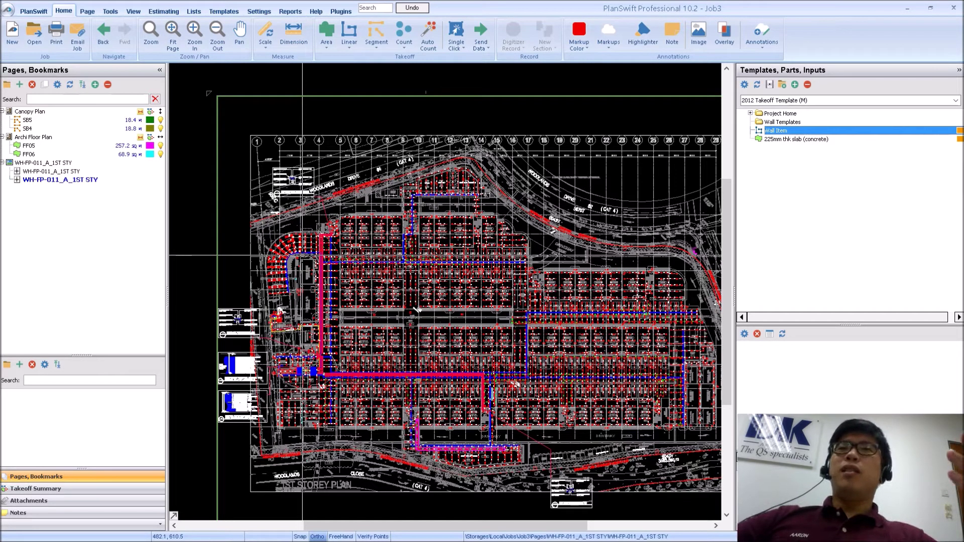
scroll(303, 256, "up", 1)
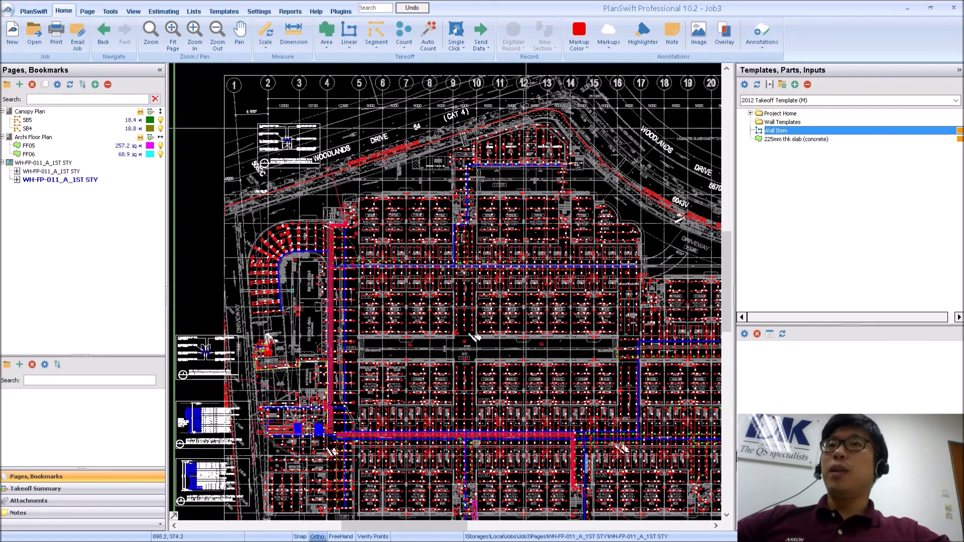
- Hide the 0-GRID and 0-ARCH layers in the CAD Layers list
left_click(45, 85)
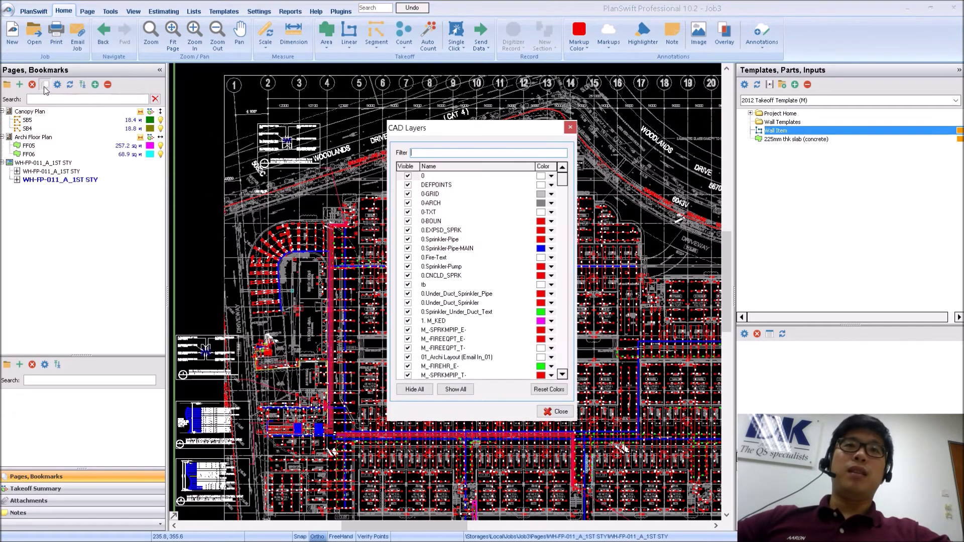
left_click_drag(436, 132, 69, 129)
scroll(89, 263, "down", 8)
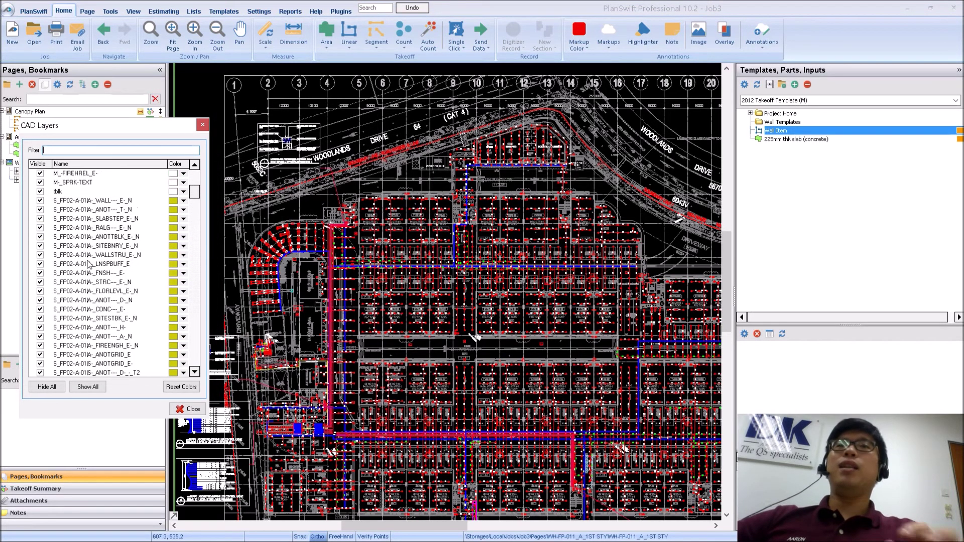
scroll(89, 264, "down", 4)
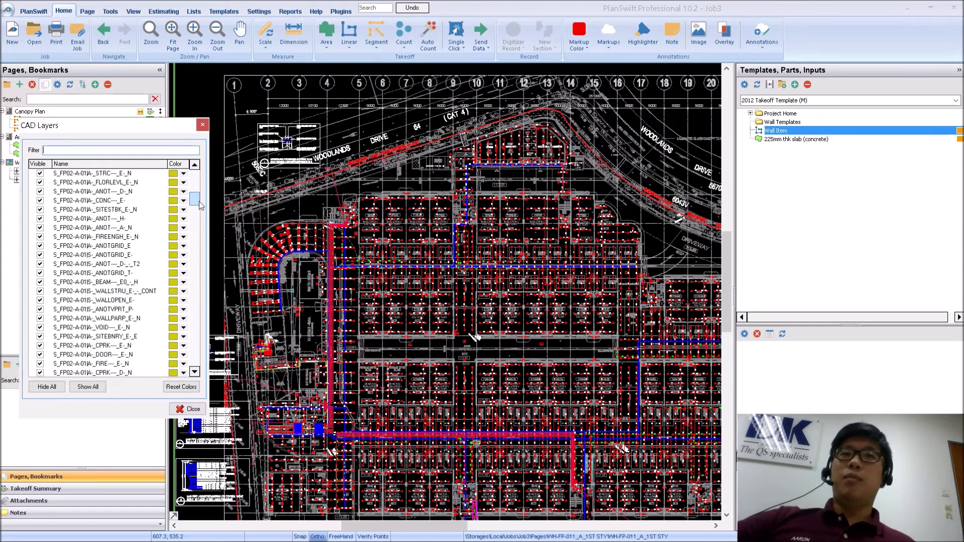
left_click_drag(199, 202, 199, 177)
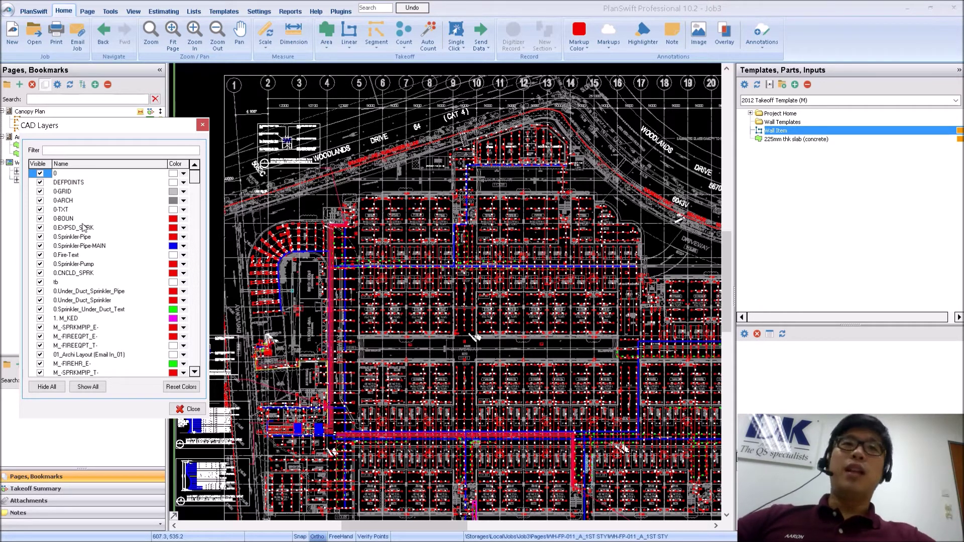
left_click(41, 191)
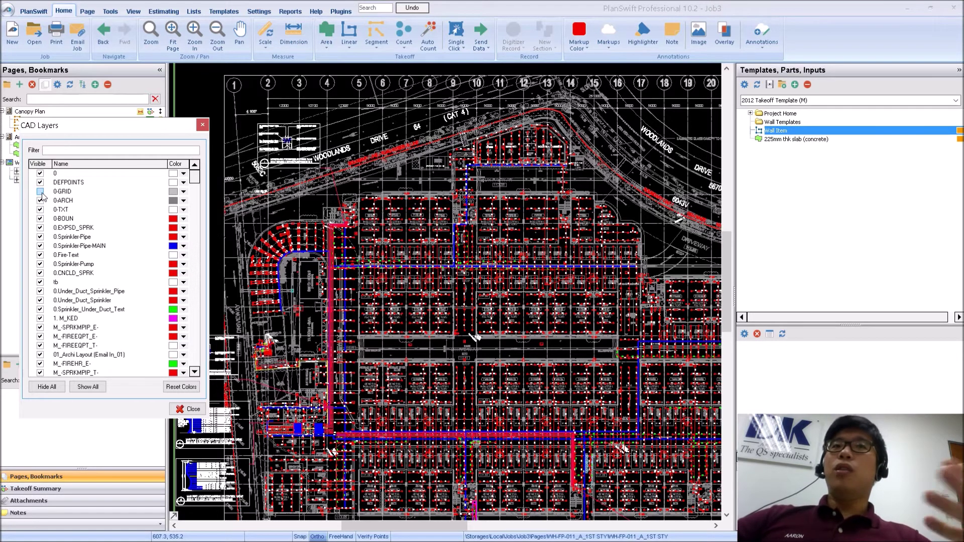
left_click(40, 201)
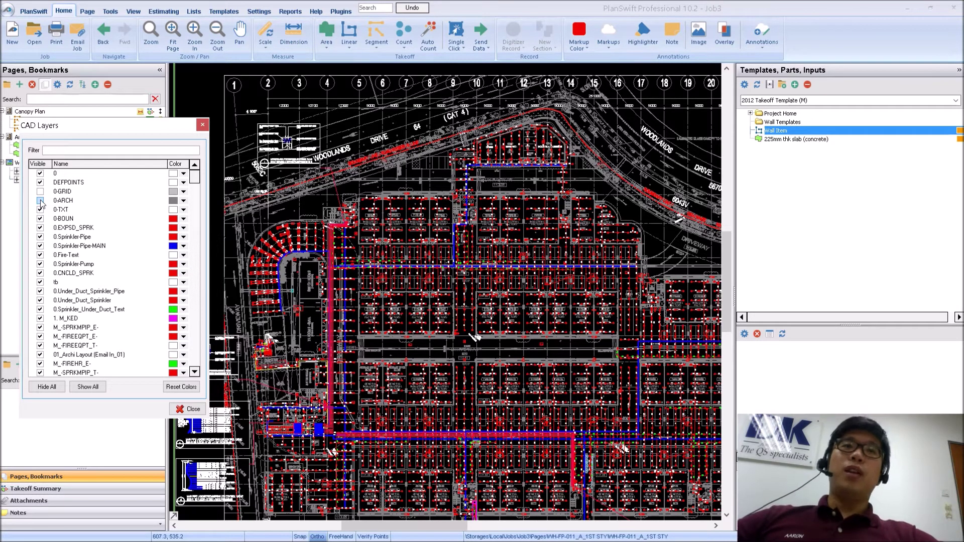
- Filter the CAD layer list to 'fire' layers and close the list
left_click(108, 150)
type("fire")
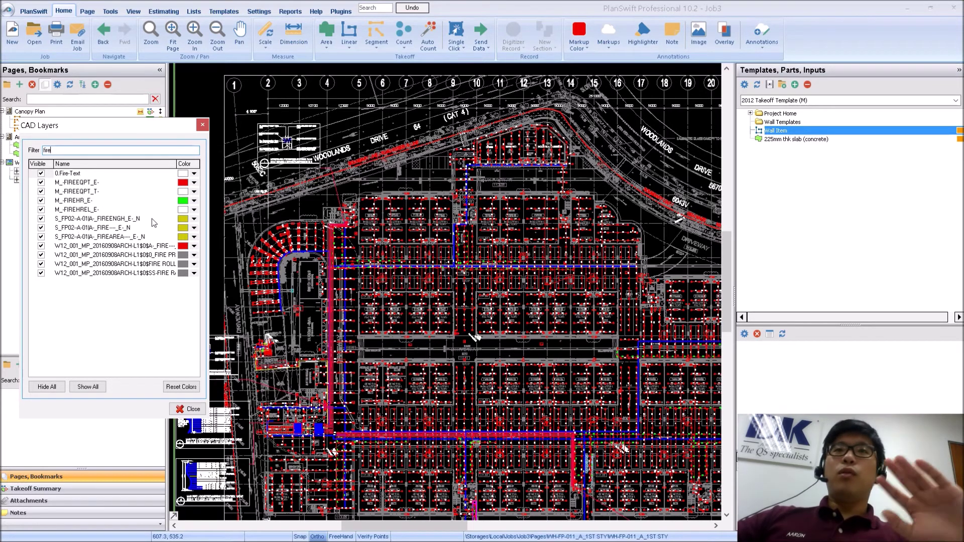
left_click(203, 125)
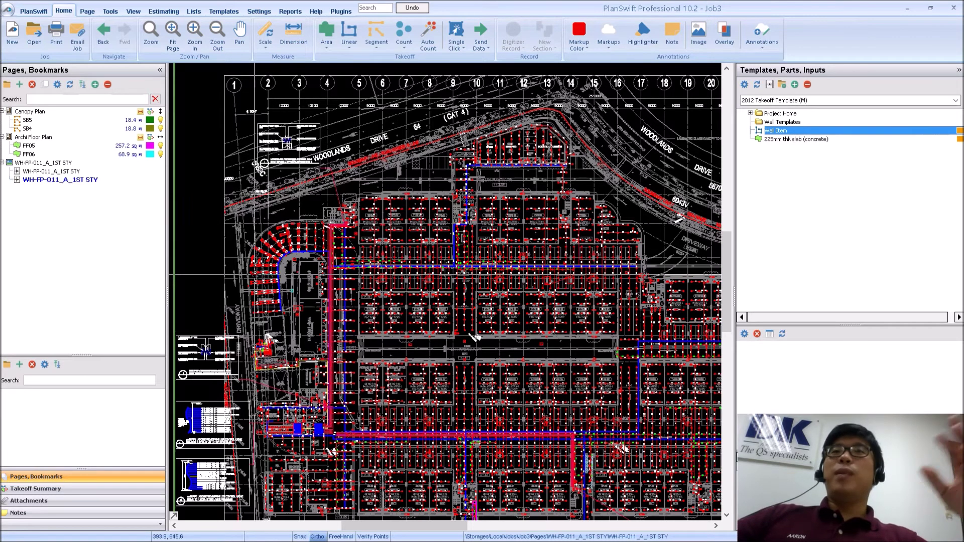
- Zoom in and place a new count with six points near the switch room
scroll(249, 274, "up", 2)
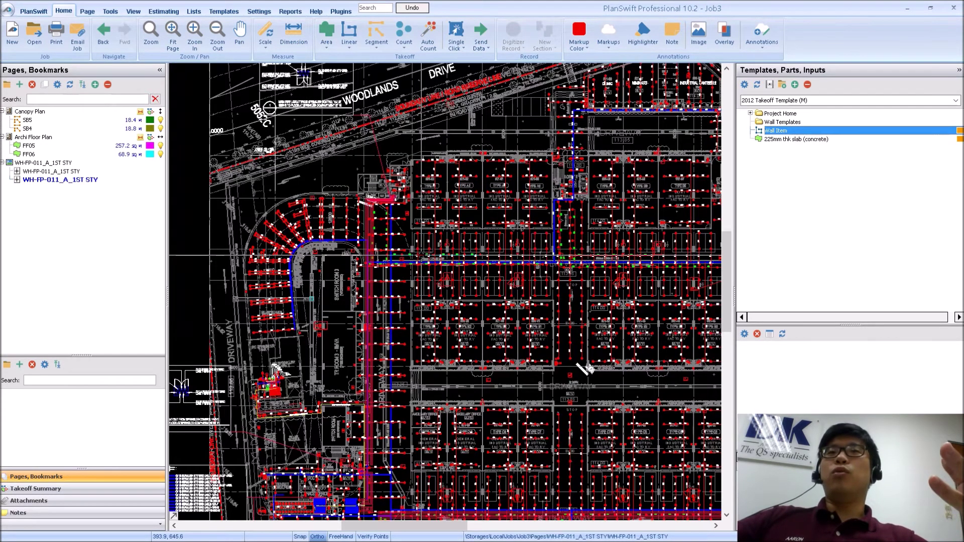
scroll(329, 243, "up", 2)
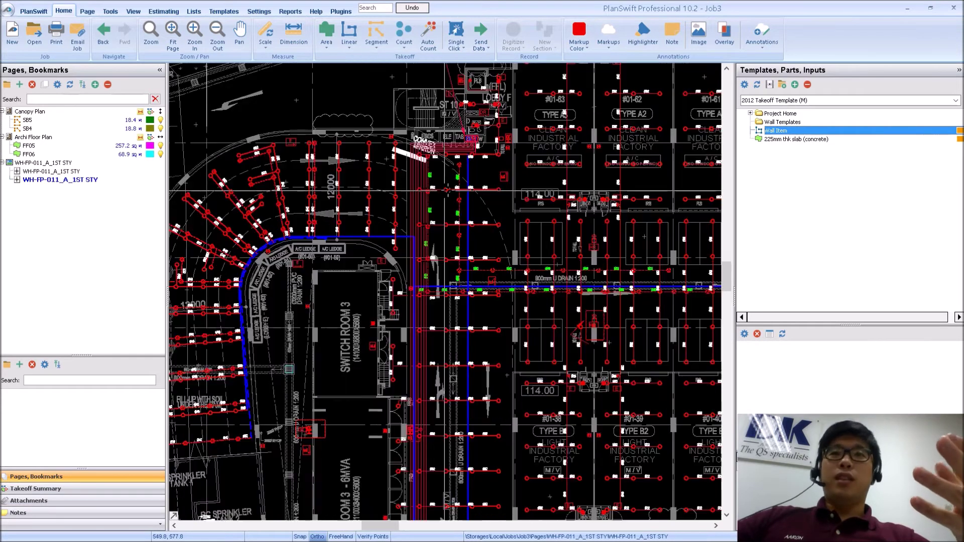
scroll(329, 243, "up", 2)
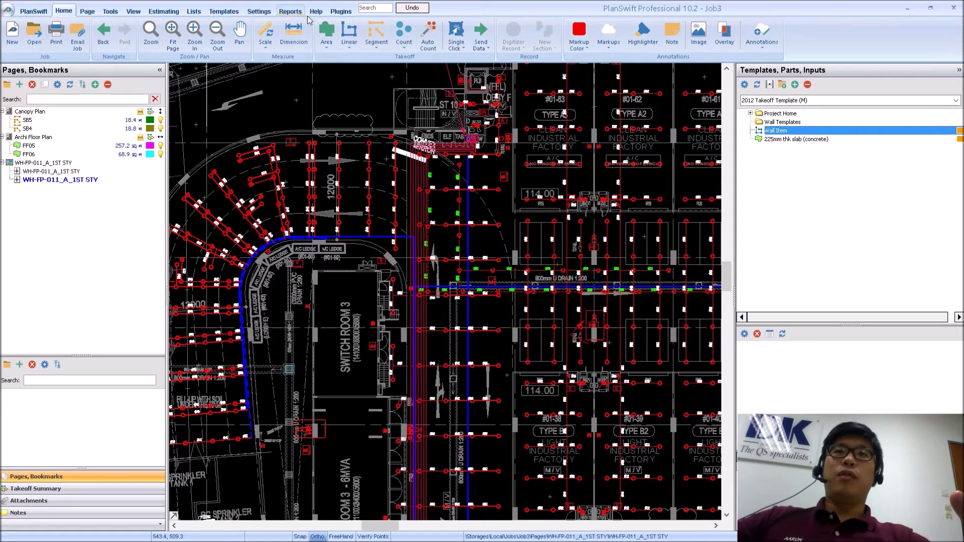
left_click(404, 29)
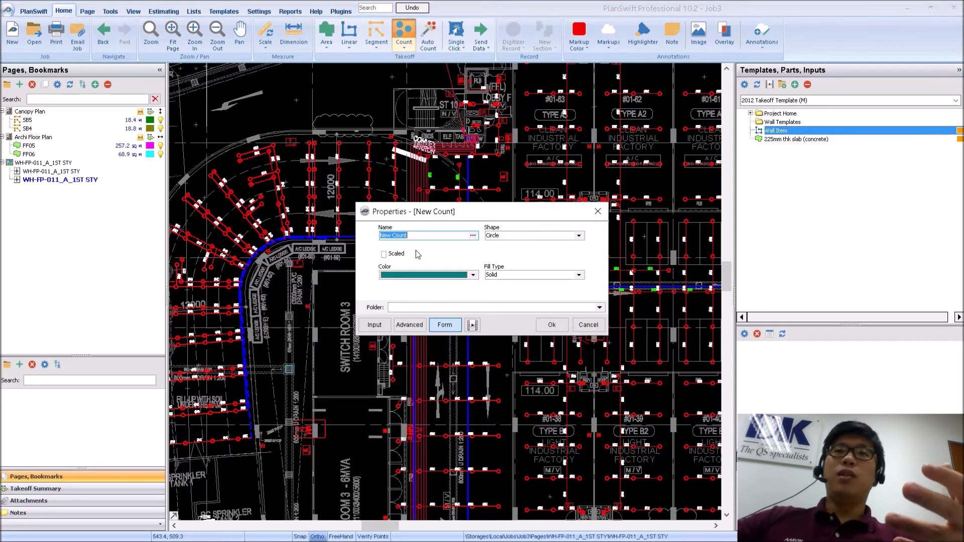
left_click(548, 324)
left_click(446, 217)
left_click(476, 215)
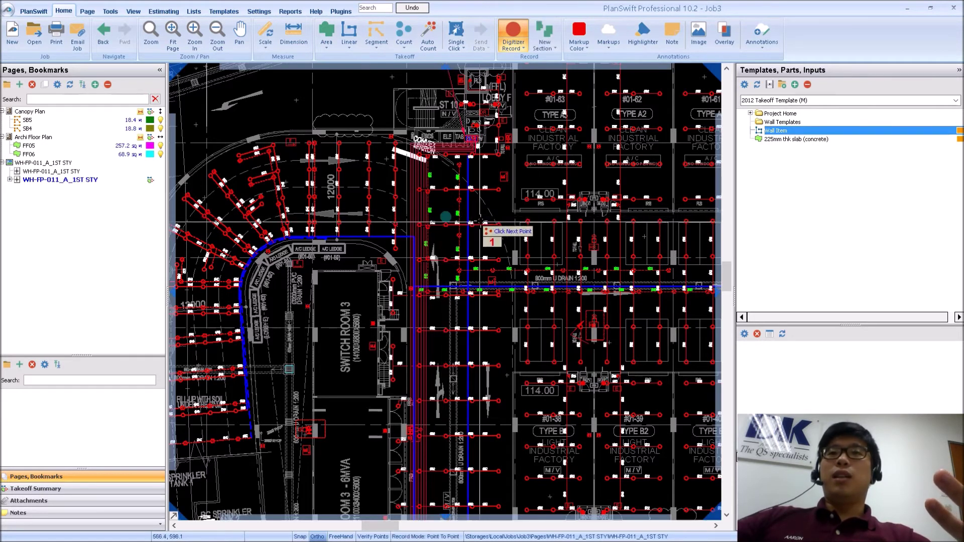
left_click(498, 217)
left_click(498, 259)
left_click(474, 258)
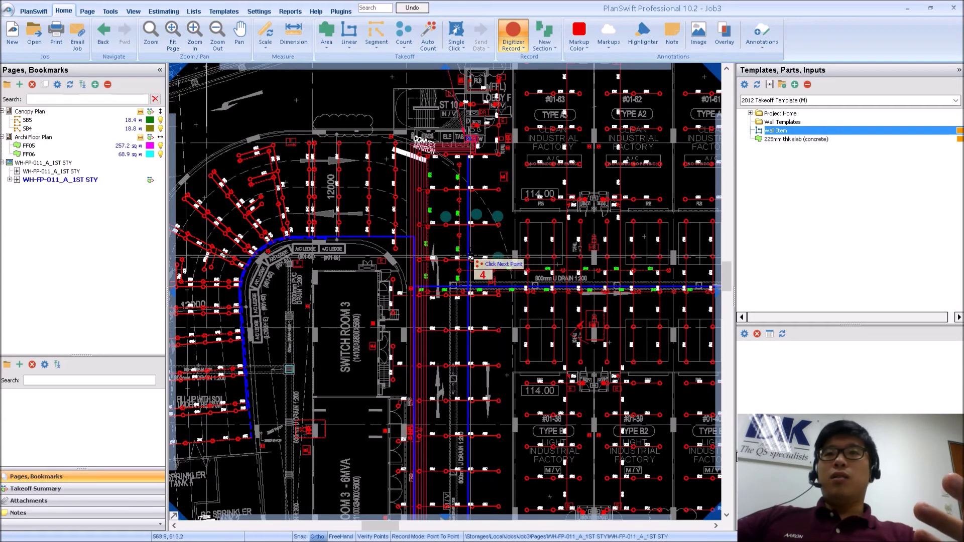
left_click(447, 259)
right_click(485, 194)
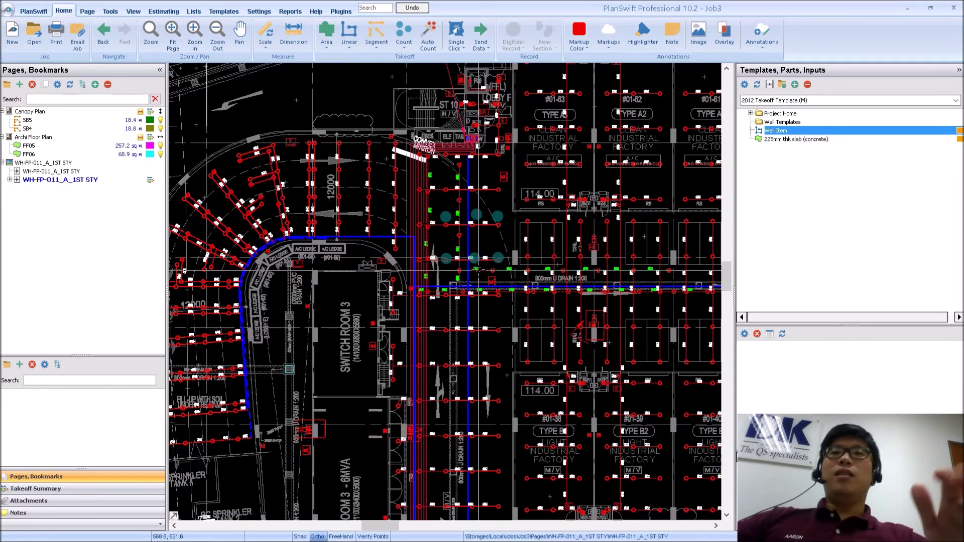
- Expand the page node to show New Count 6.0 EA, then reopen Settings
left_click(8, 182)
left_click(9, 180)
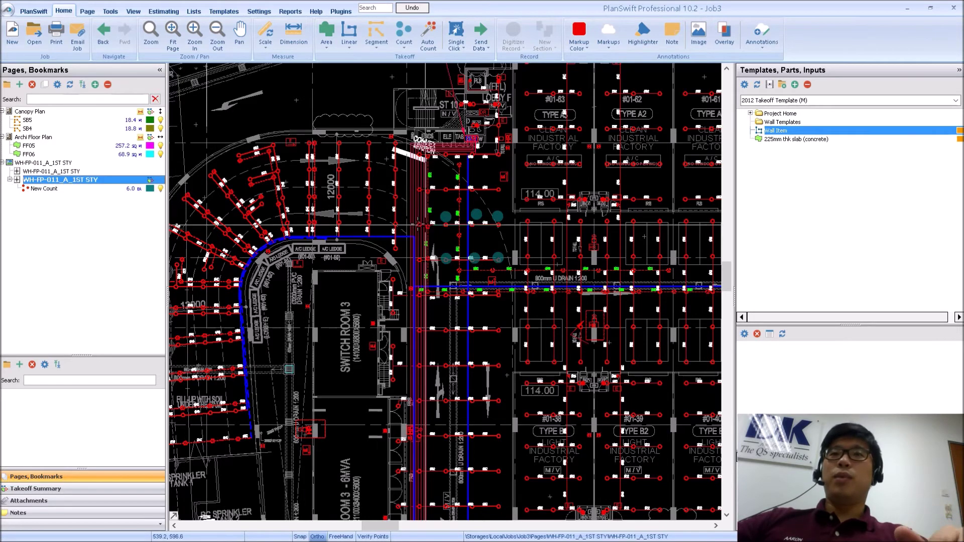
mouse_move(446, 217)
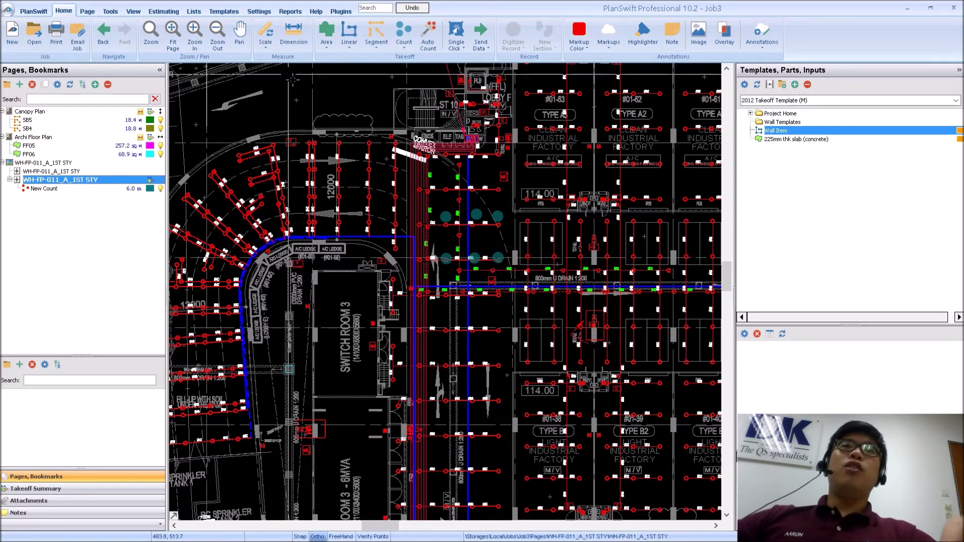
left_click(260, 12)
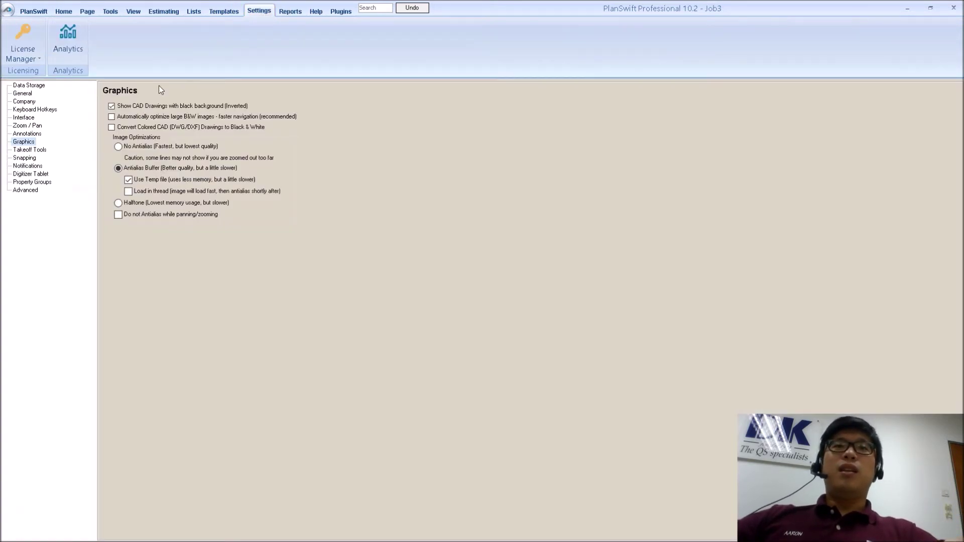
- Enable 'Convert Colored CAD (DWG/DXF) Drawings to Black & White' and return to the drawing
left_click(113, 129)
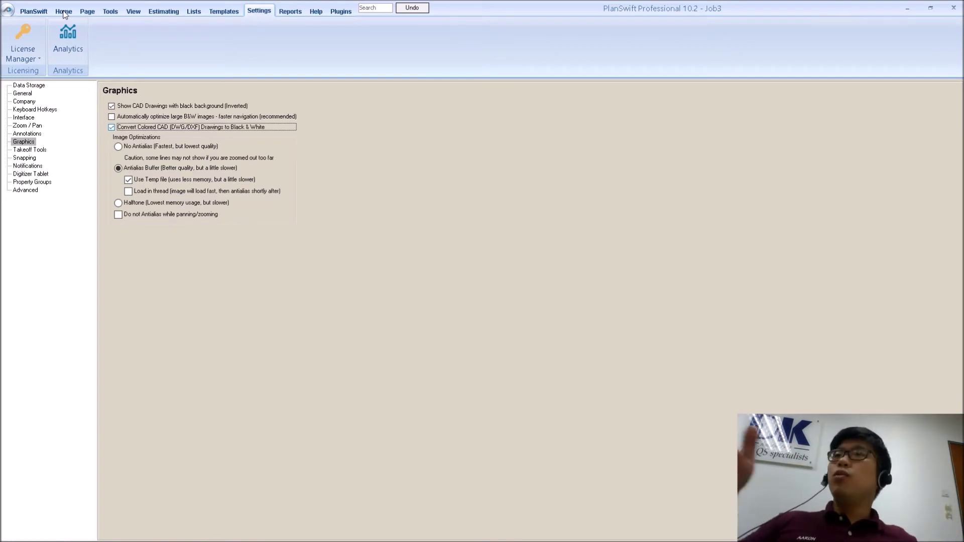
left_click(64, 11)
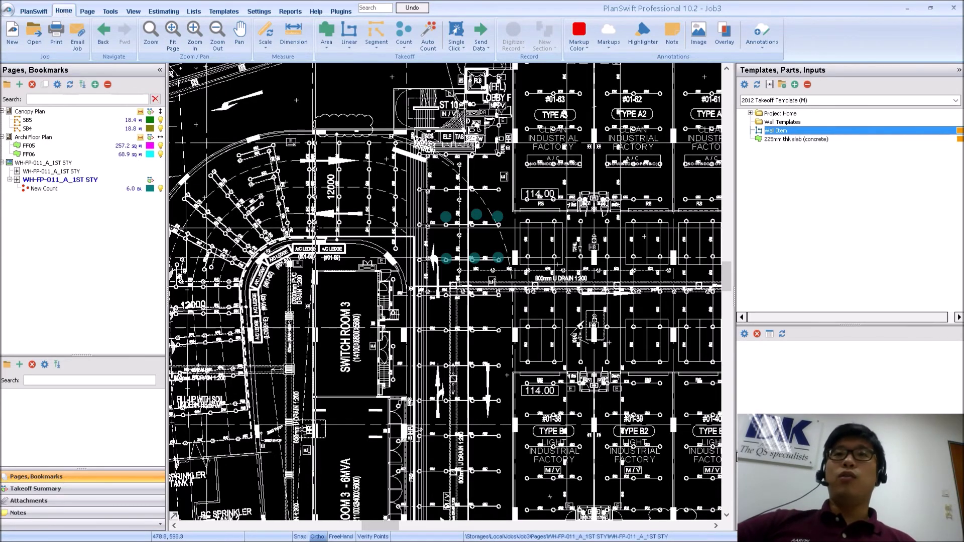
- Zoom out on the drawing to show more of the plan around the switch room
scroll(303, 226, "down", 2)
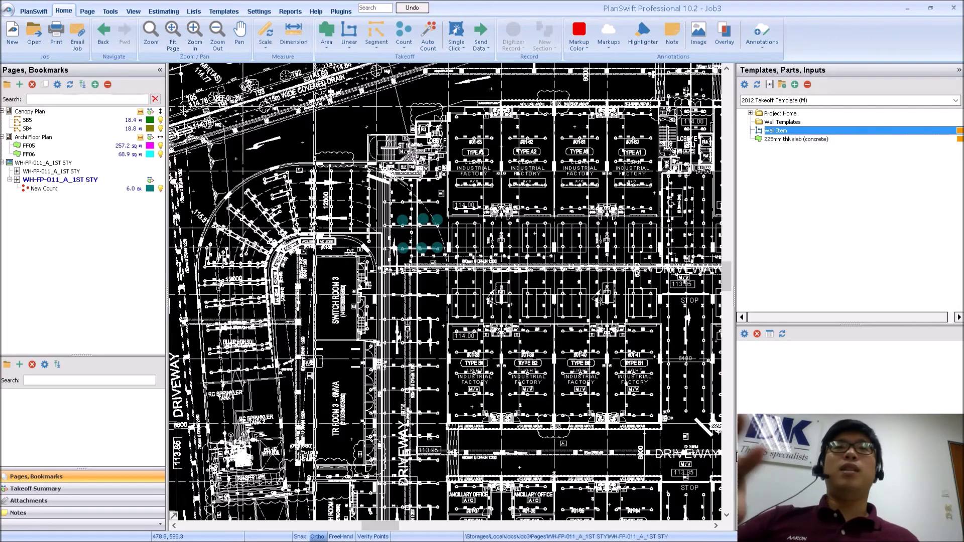
scroll(309, 221, "down", 2)
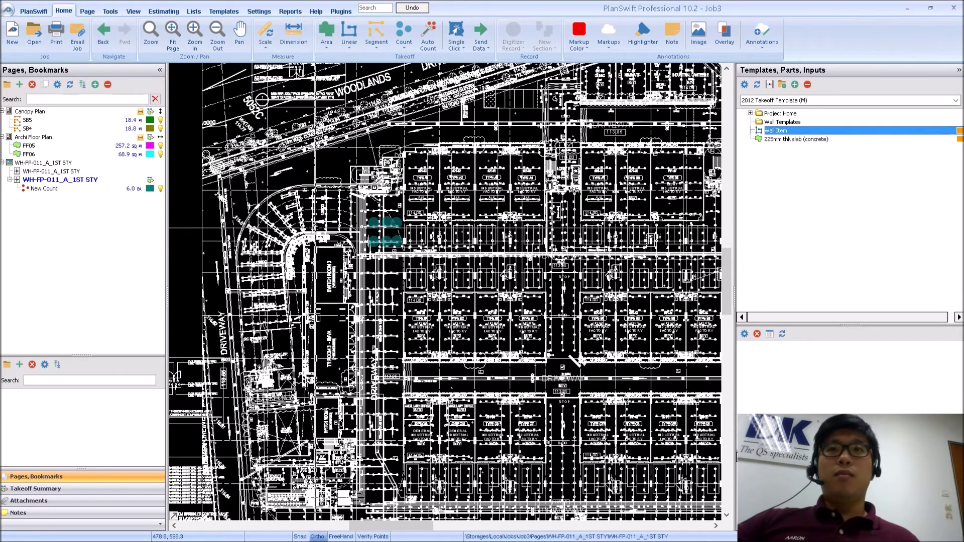